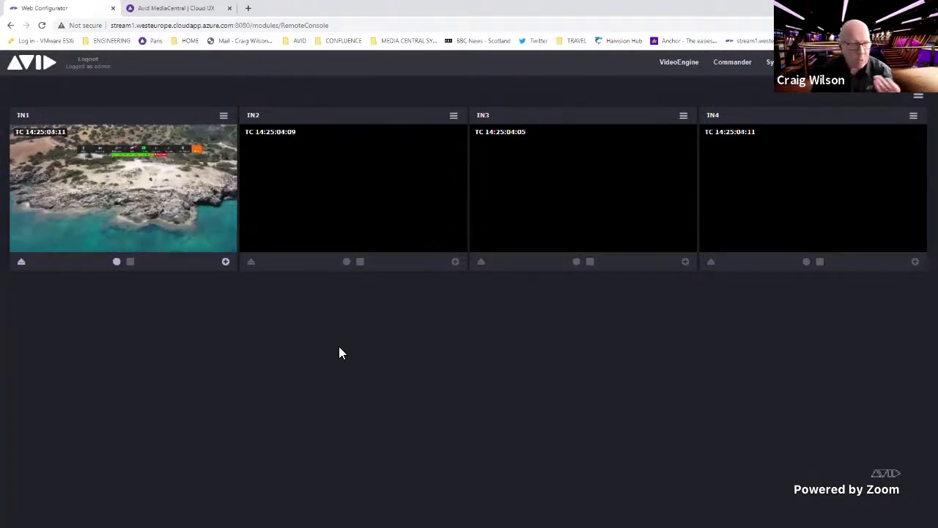
Show the remote console full screen and examine the routing template parameters, including the stream address and available protocols
key(F11)
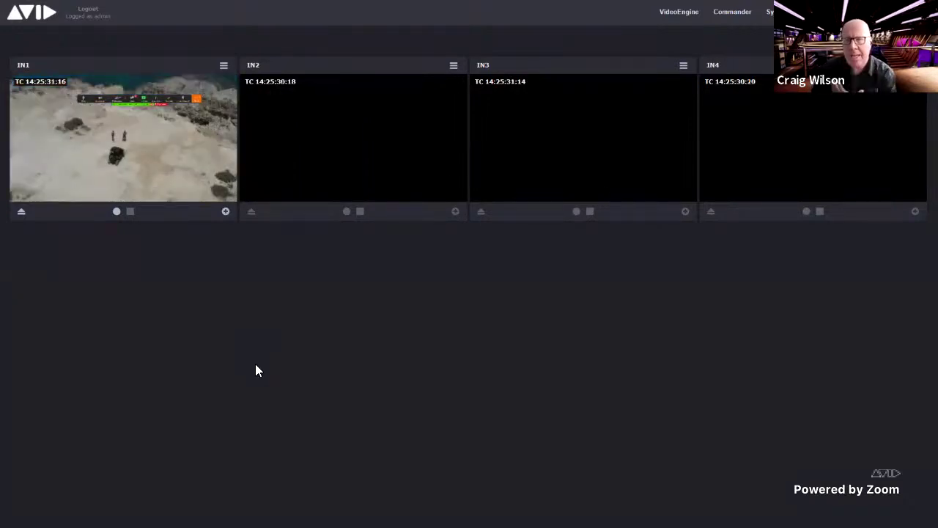
mouse_move(703, 82)
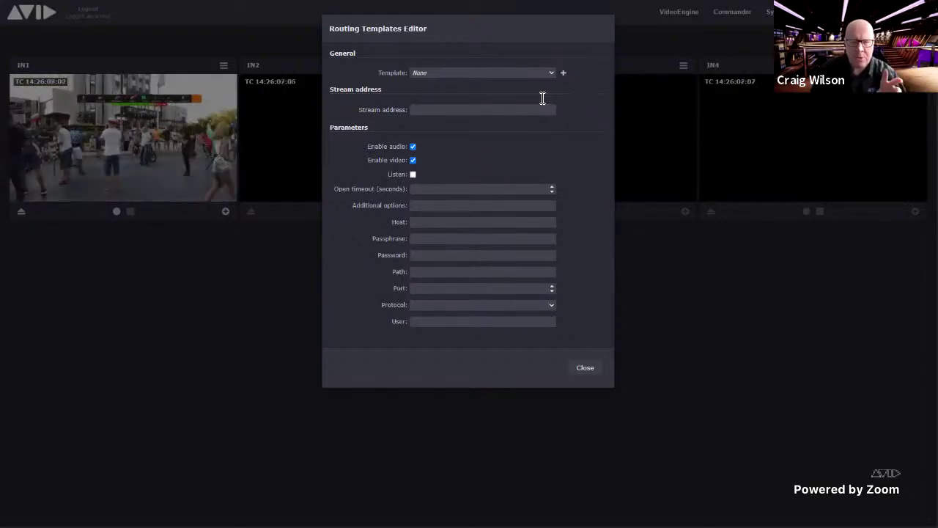
click(422, 110)
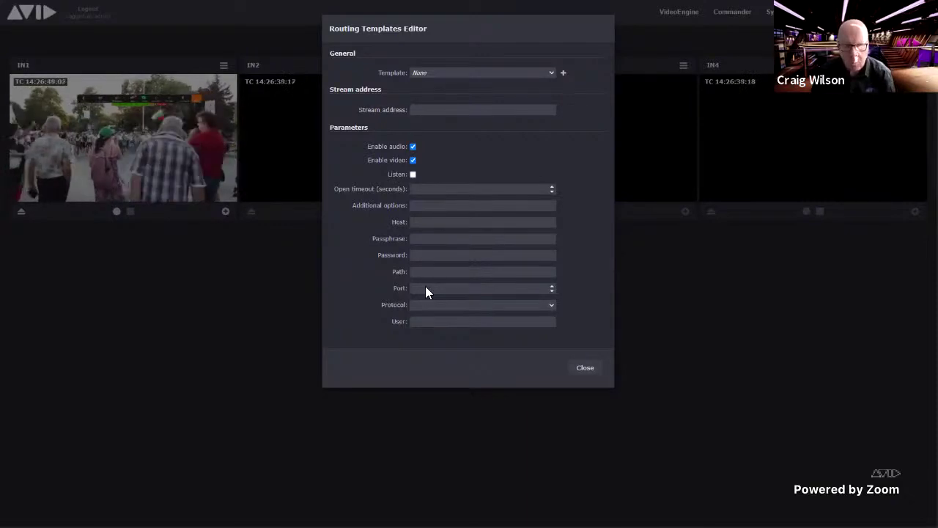
click(551, 306)
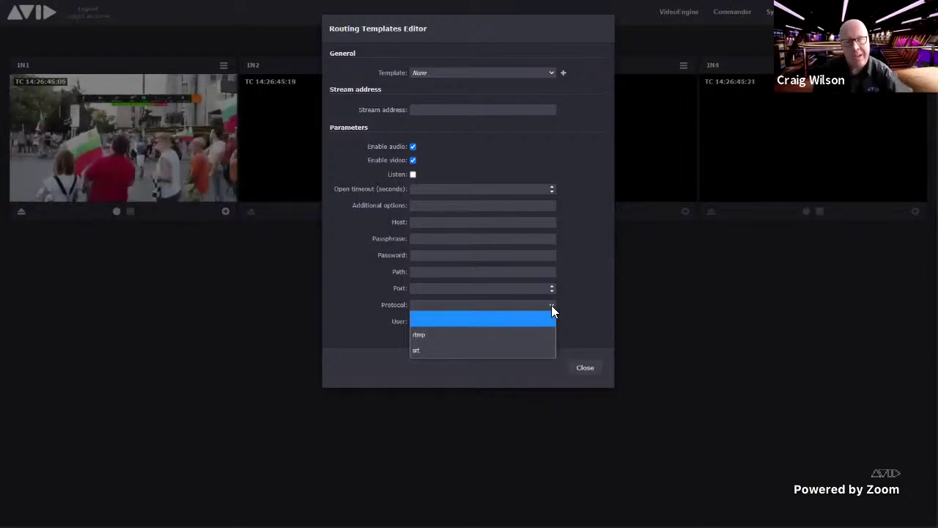
click(583, 253)
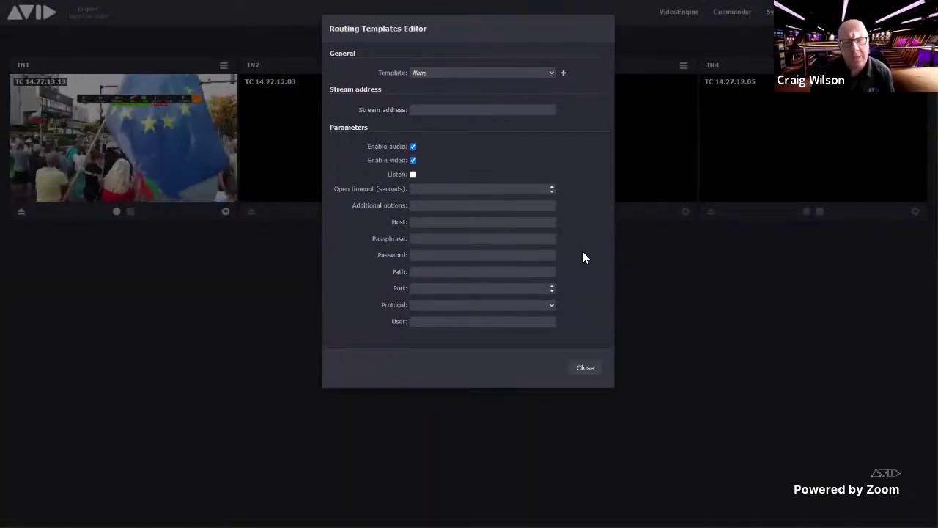
Load the saved Haivision Play Pro routing template to review its stream settings, and close the editor without saving
click(550, 77)
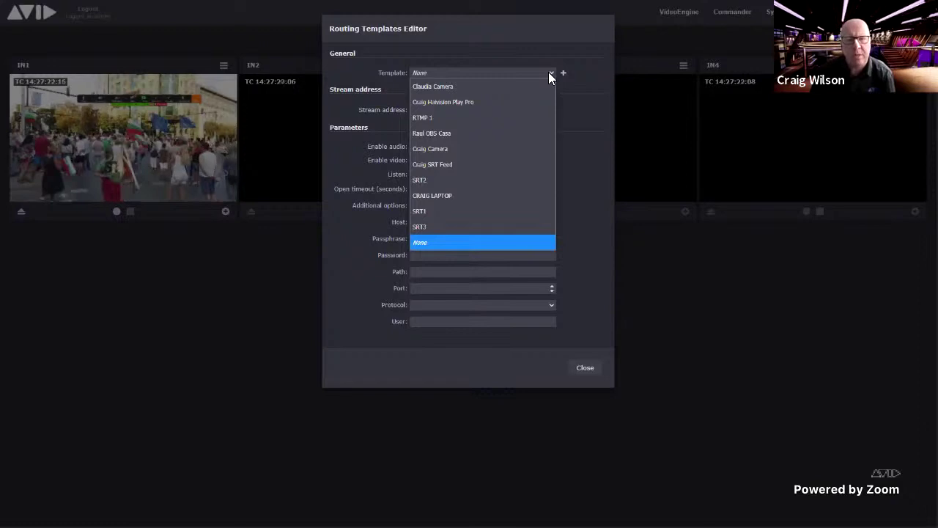
click(453, 102)
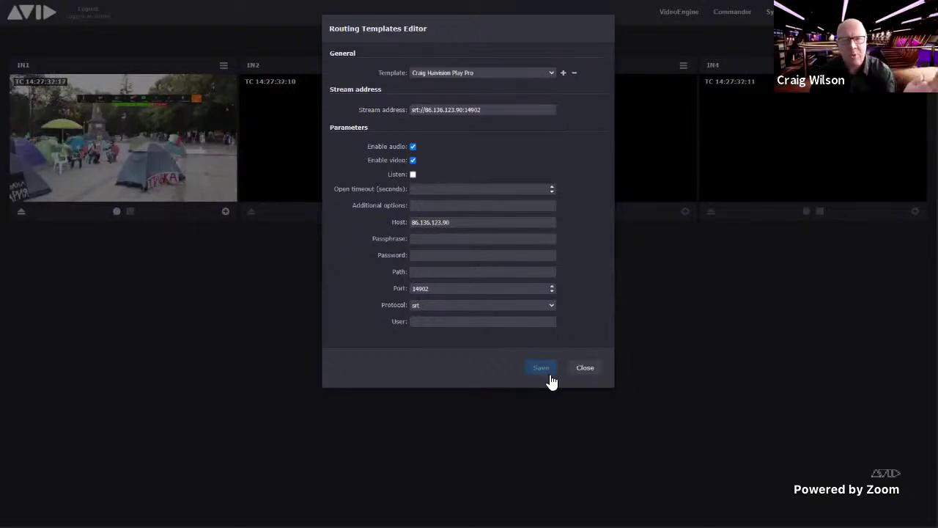
click(589, 369)
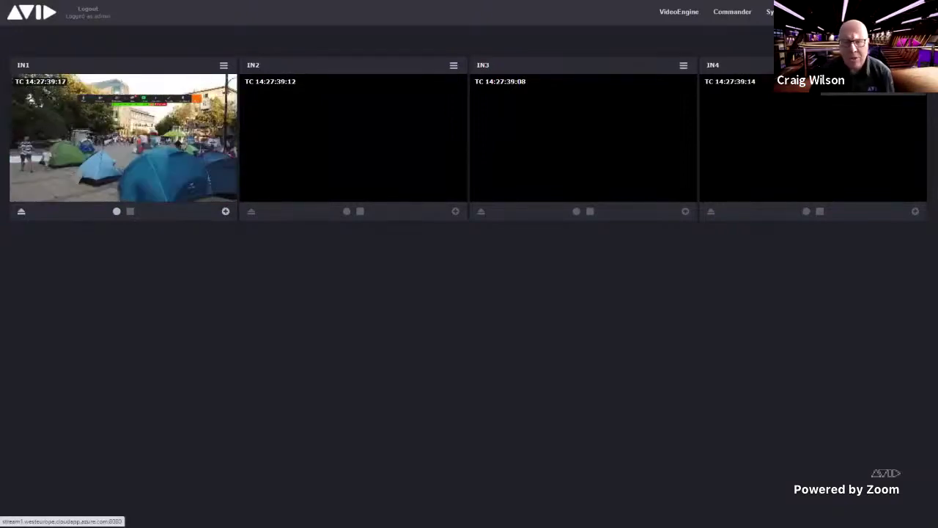
Review the XDCAM50-25i-2mins ingest template's duration, preset, destination and check-in settings, and close the editor
click(807, 44)
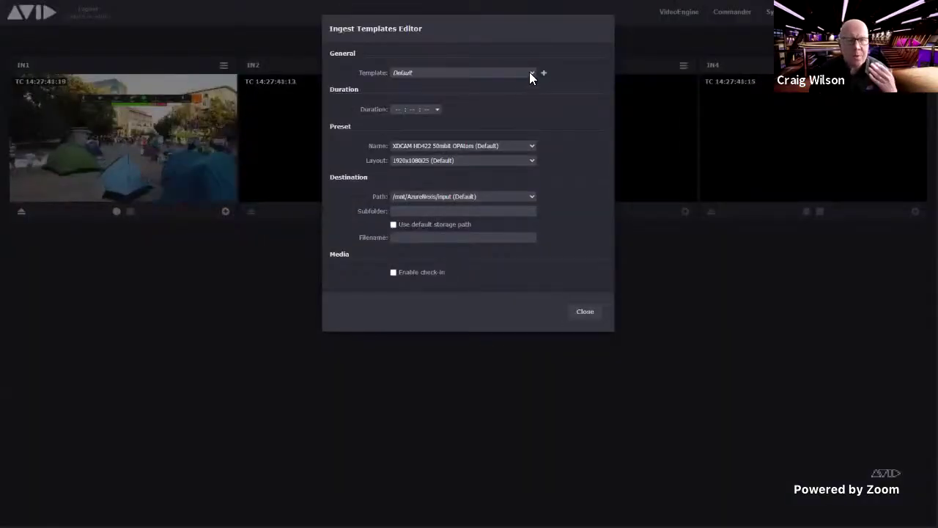
click(512, 73)
click(434, 84)
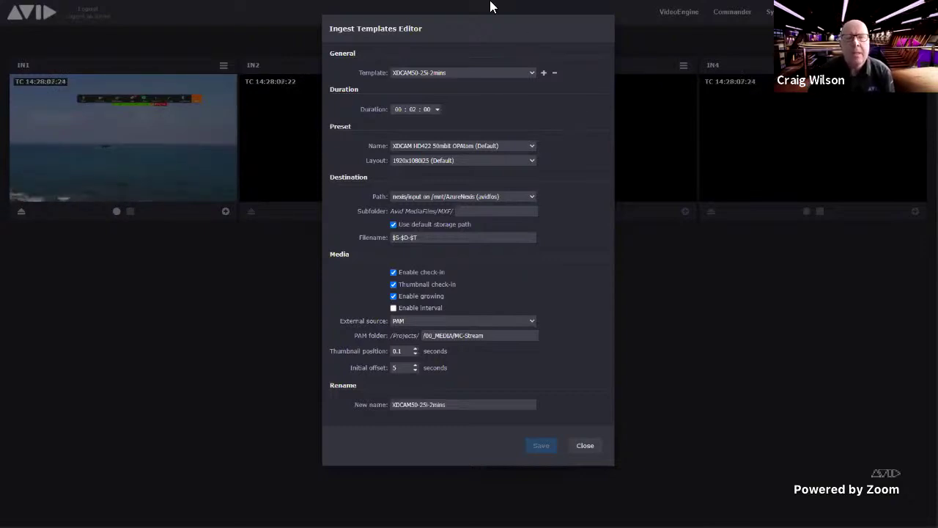
mouse_move(510, 146)
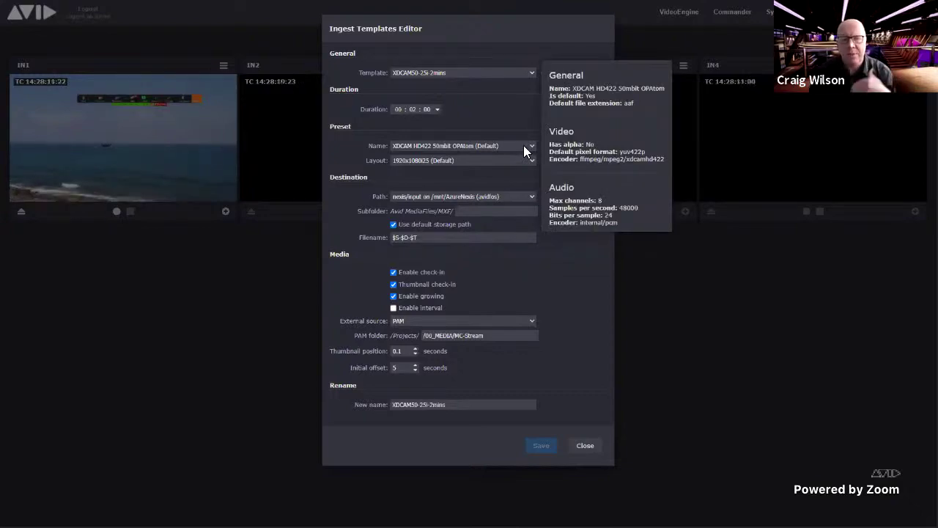
mouse_move(512, 162)
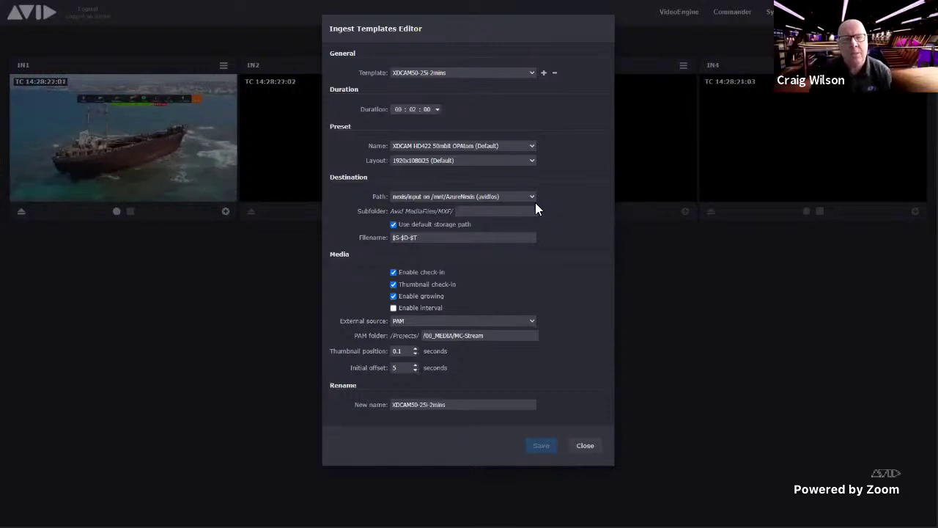
mouse_move(429, 239)
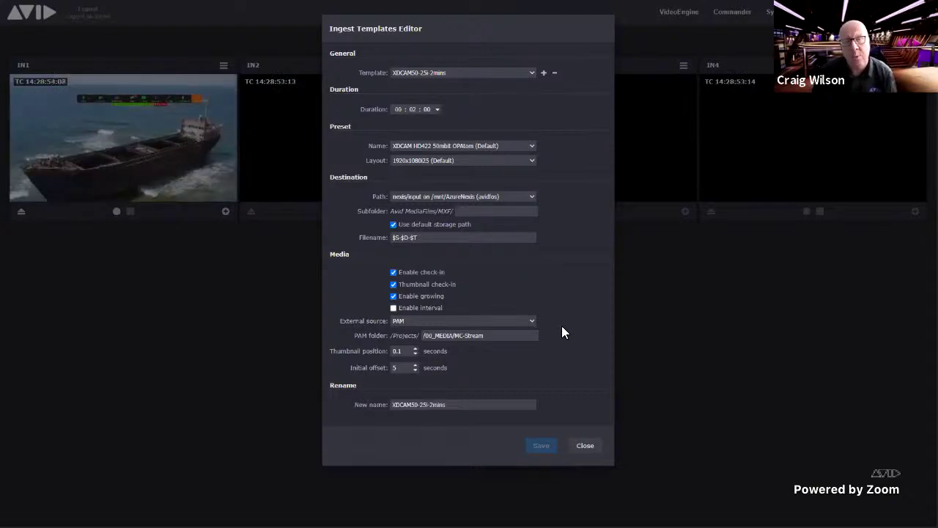
click(585, 447)
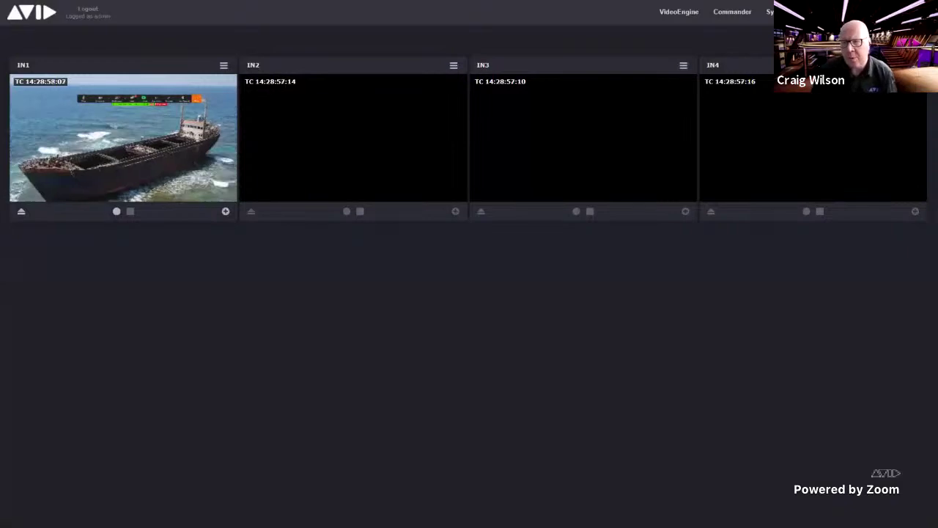
Check which ingest templates the crash record settings assign to IN1 through IN4, and close the settings
click(886, 96)
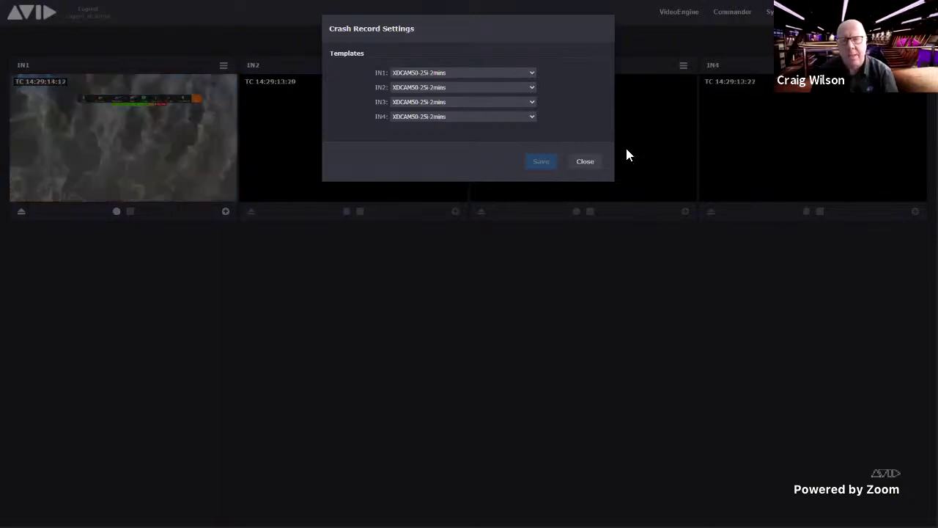
click(579, 161)
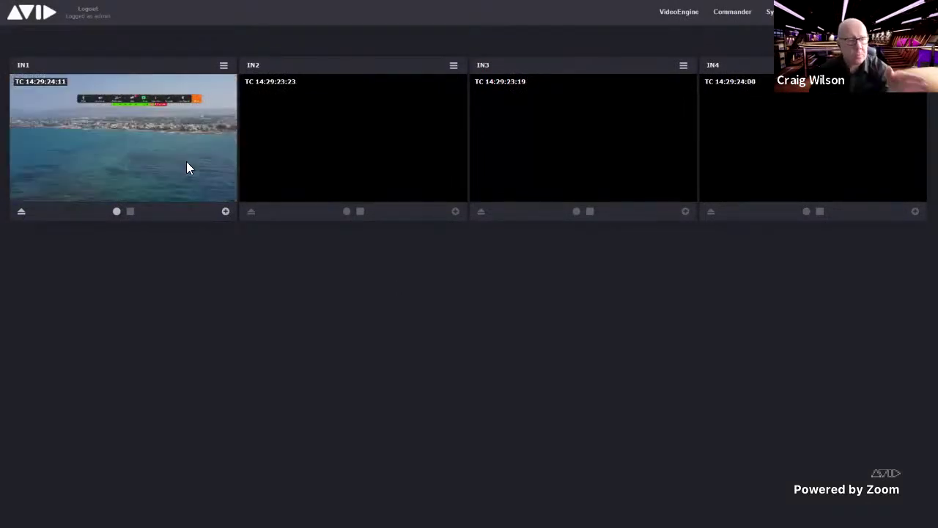
mouse_move(153, 132)
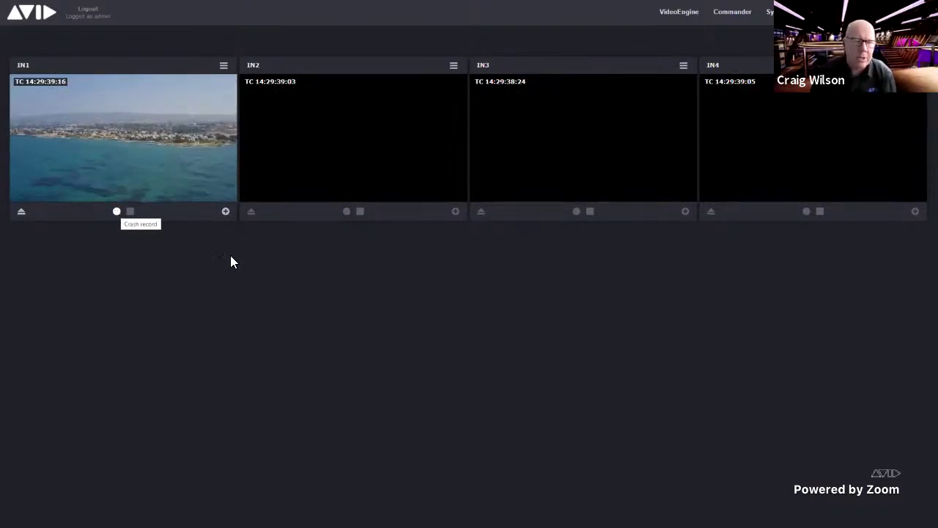
Create a new recording for IN1 using the XDCAM50-25i-2mins template
click(225, 211)
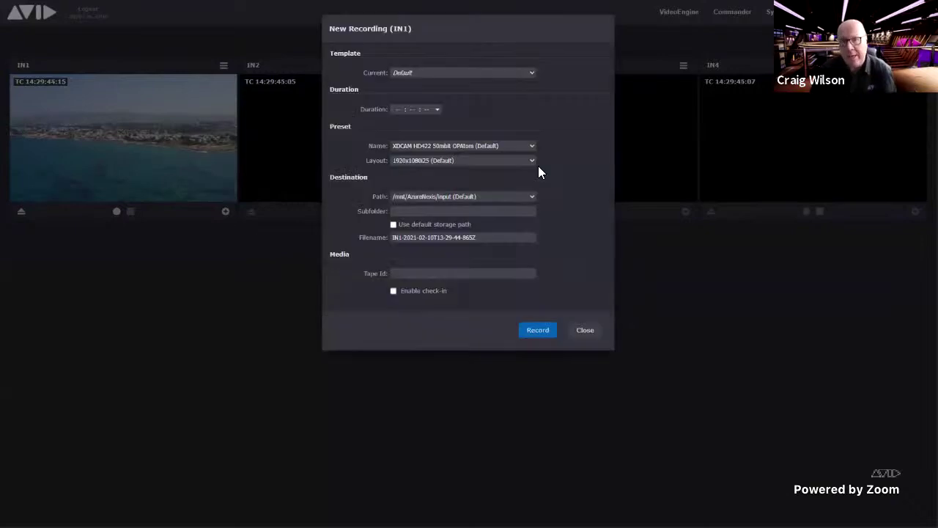
click(462, 73)
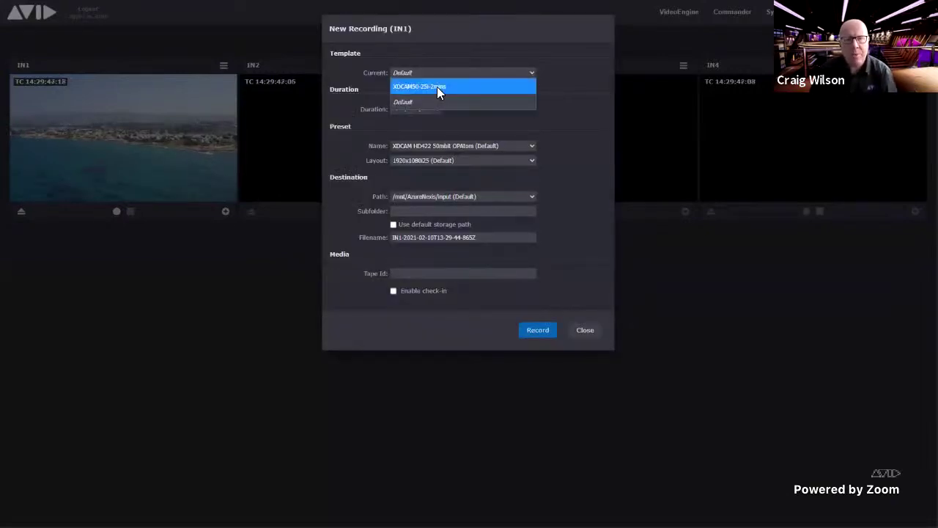
click(437, 86)
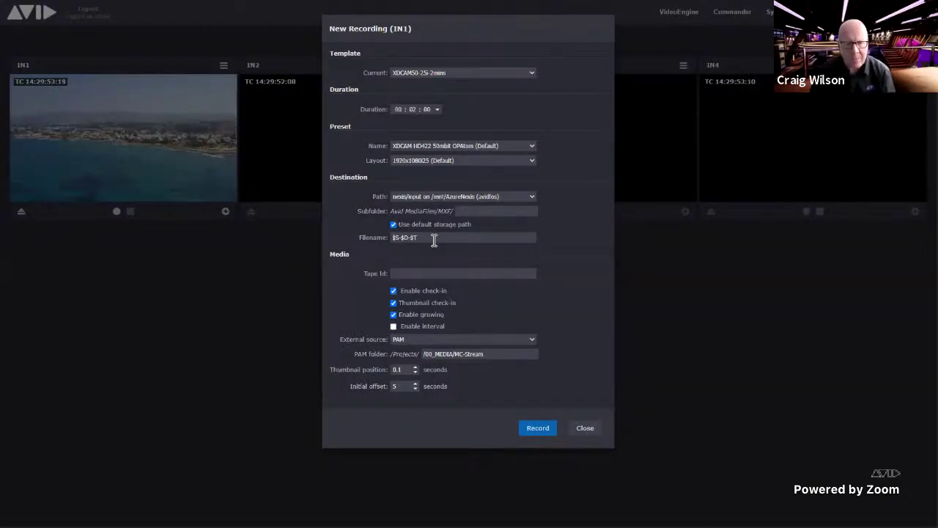
Set the IN1 recording's filename to the presenter's first name followed by "emea webinar" and start recording
drag(419, 238, 367, 239)
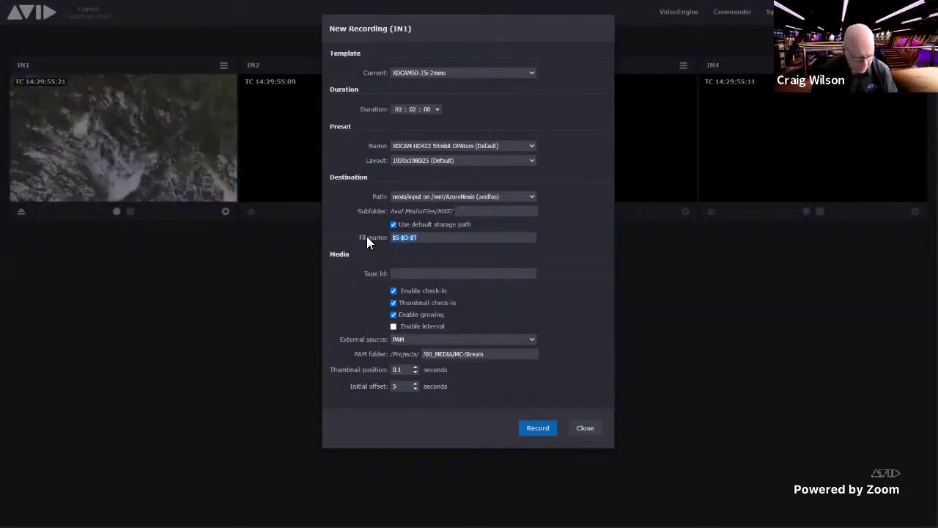
text(craig)
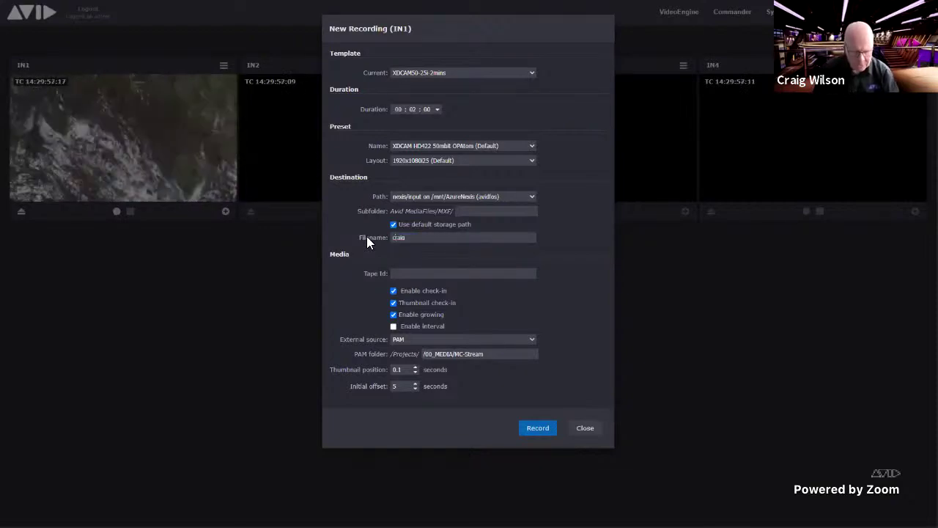
text( emea we)
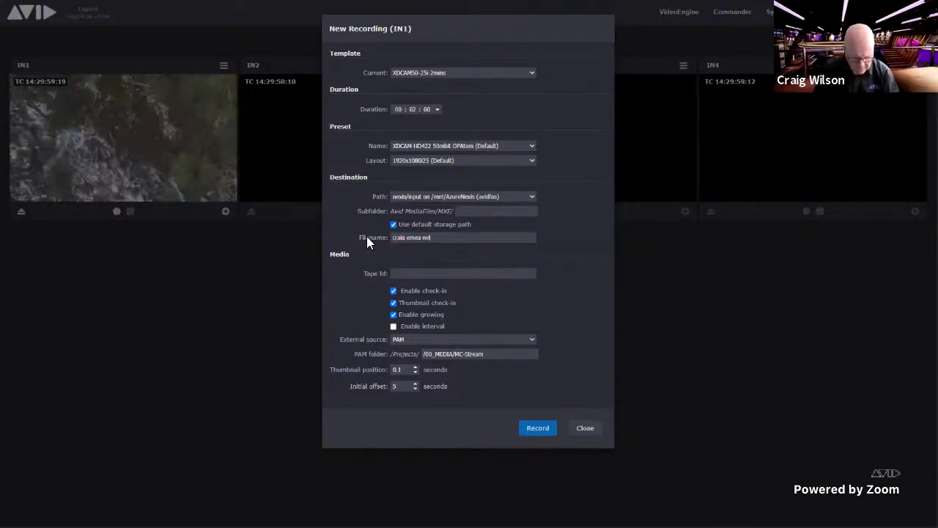
text(binar)
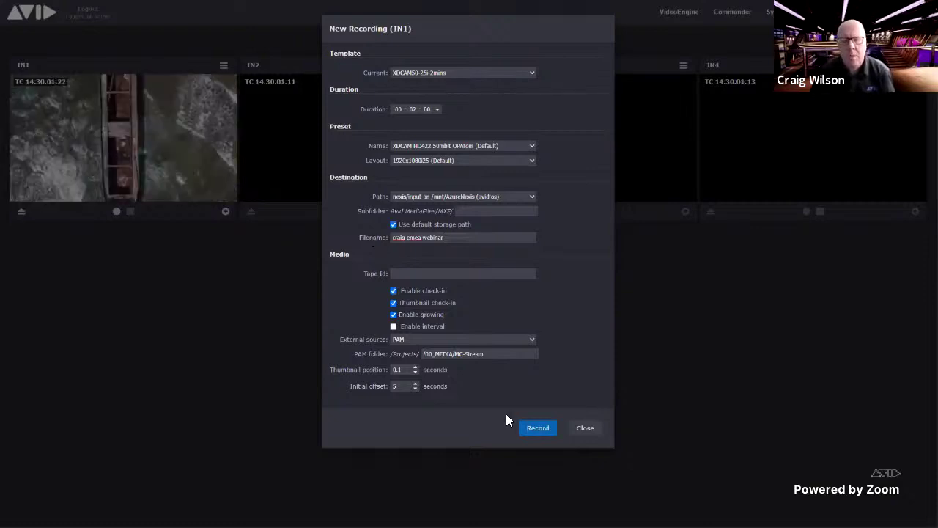
click(542, 433)
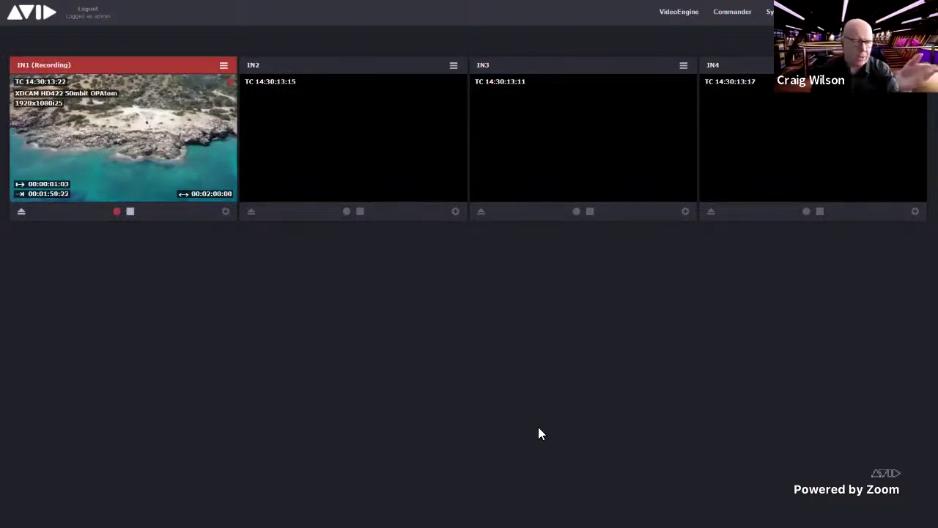
Inspect IN1's recording details and turn off the House TC indicator in its OSD settings
mouse_move(71, 130)
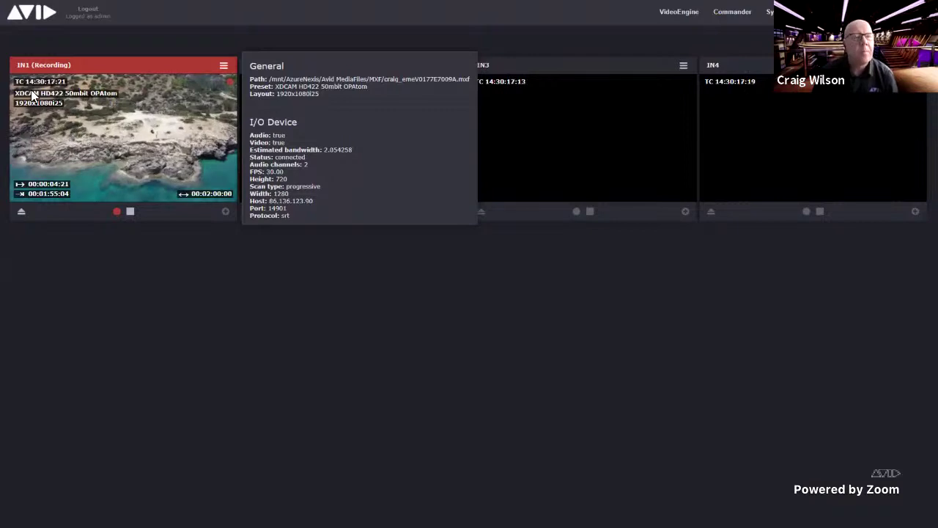
click(223, 66)
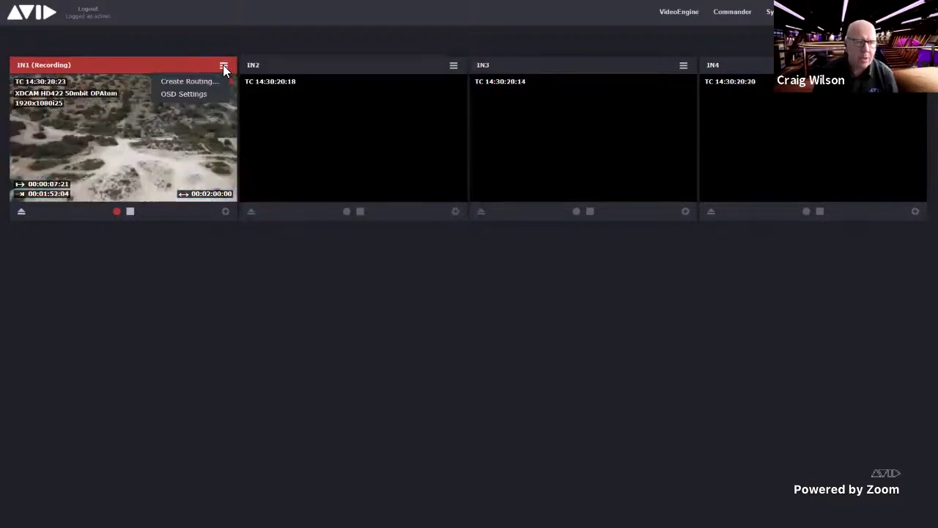
click(203, 99)
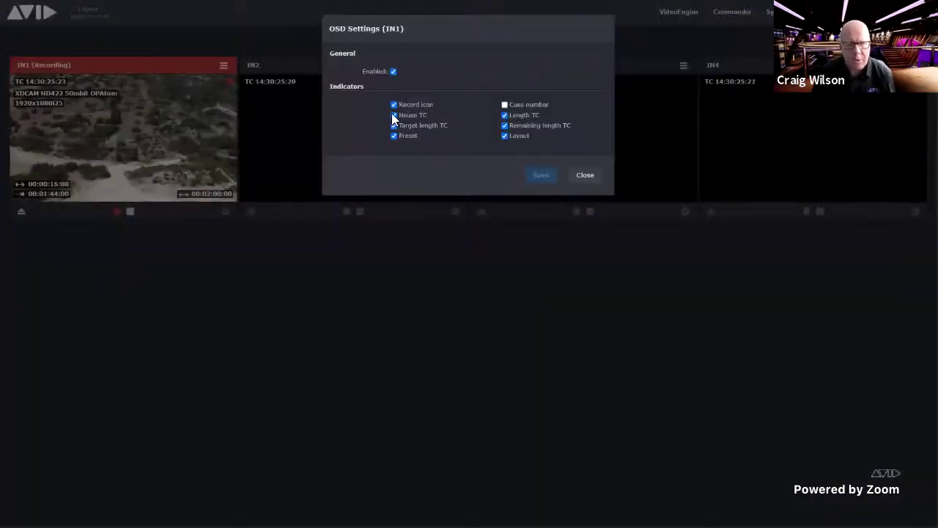
click(394, 116)
click(394, 116)
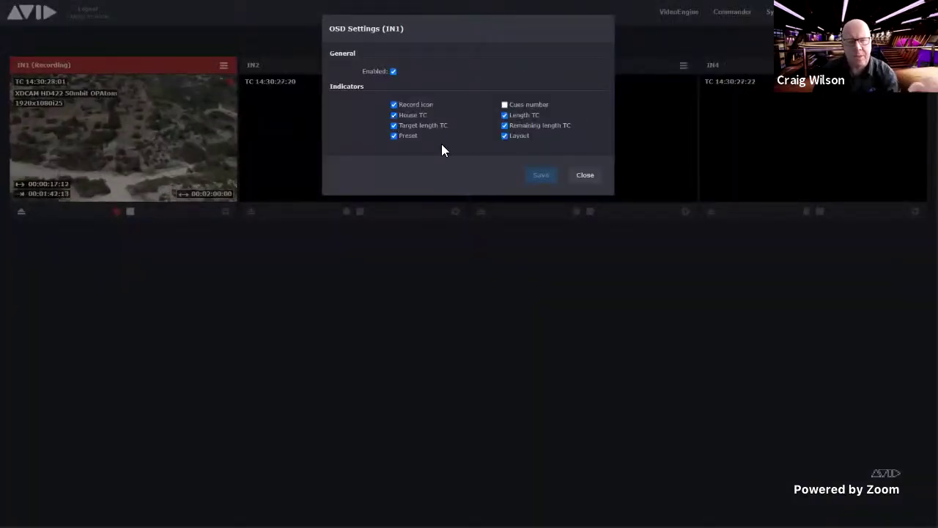
click(83, 134)
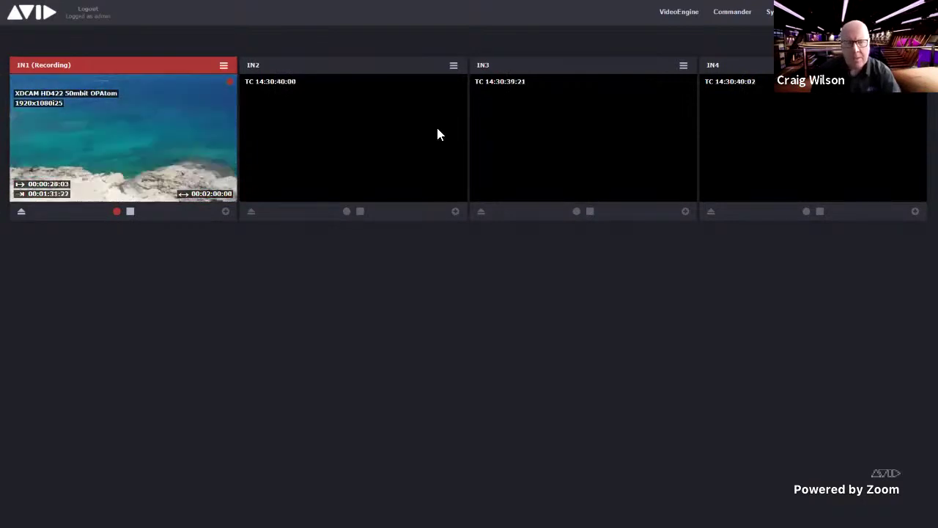
Route a live stream to IN2 using the saved Haivision Play Pro routing template
click(453, 66)
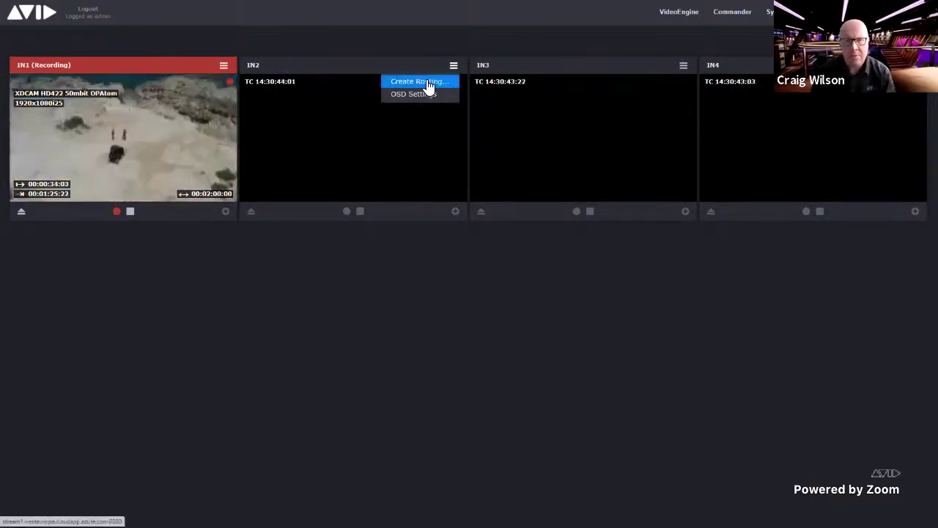
click(429, 85)
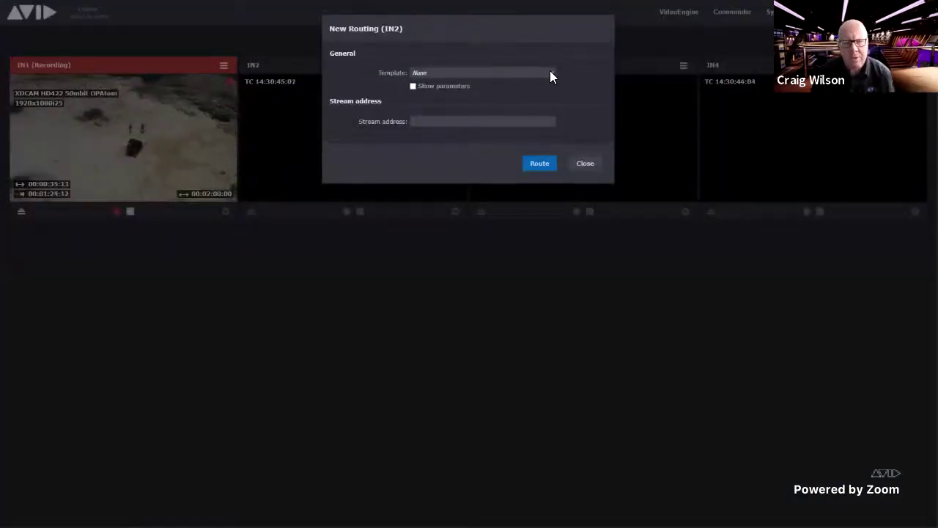
click(473, 73)
click(453, 102)
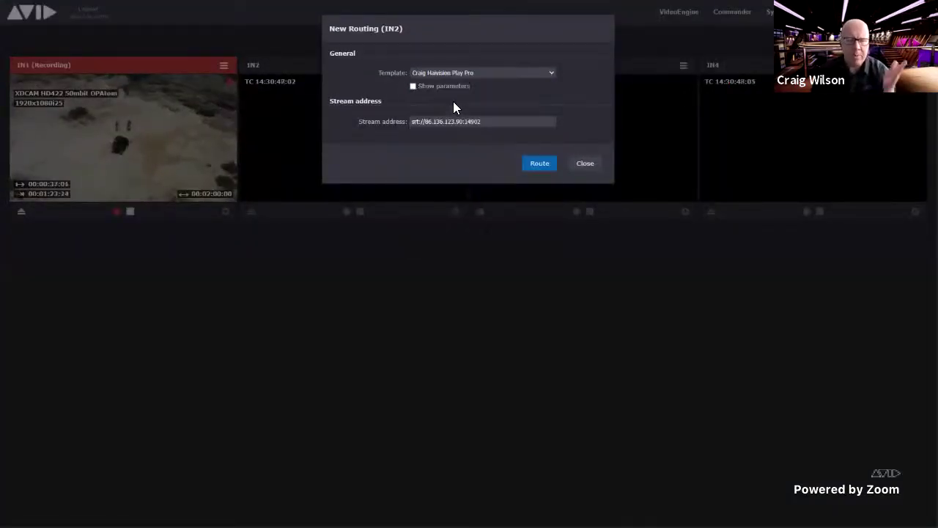
click(539, 163)
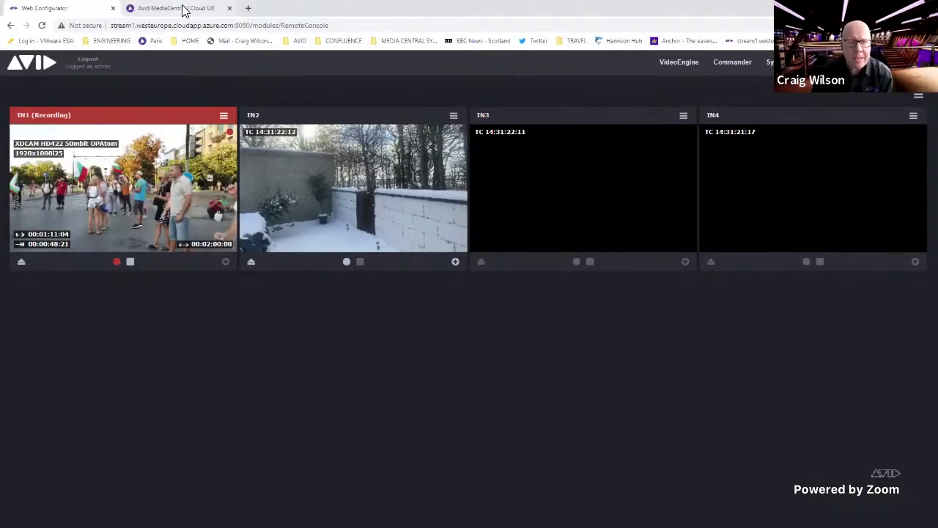
Switch to MediaCentral Cloud UX, refresh the MC-Stream folder and load the in-progress "emea webinar" recording
click(184, 7)
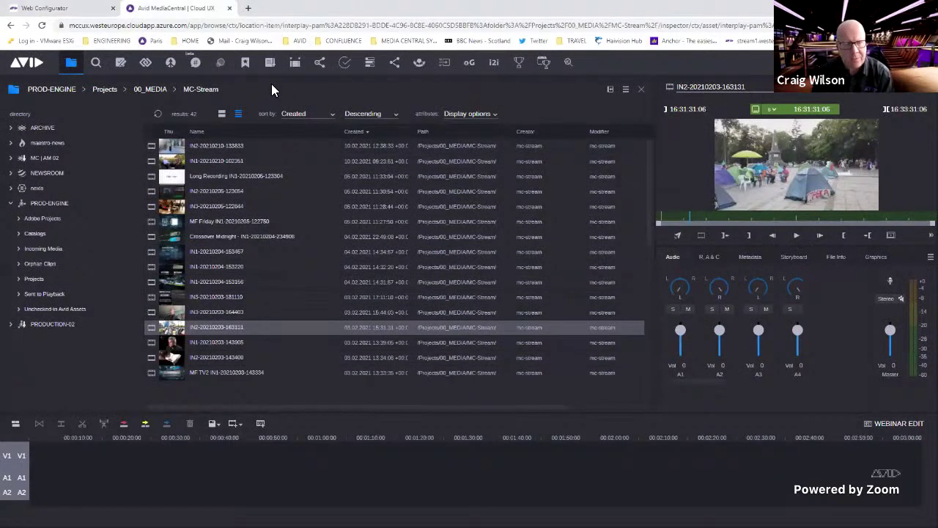
key(F11)
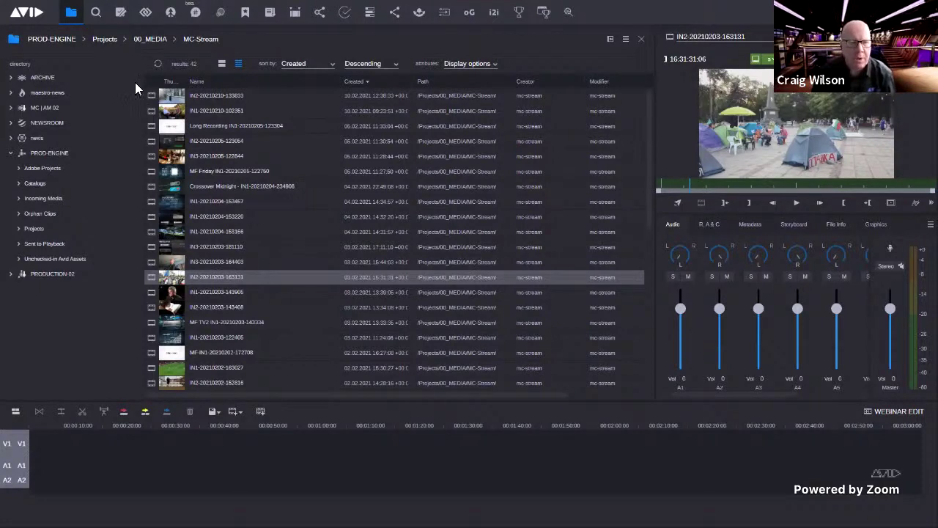
click(158, 65)
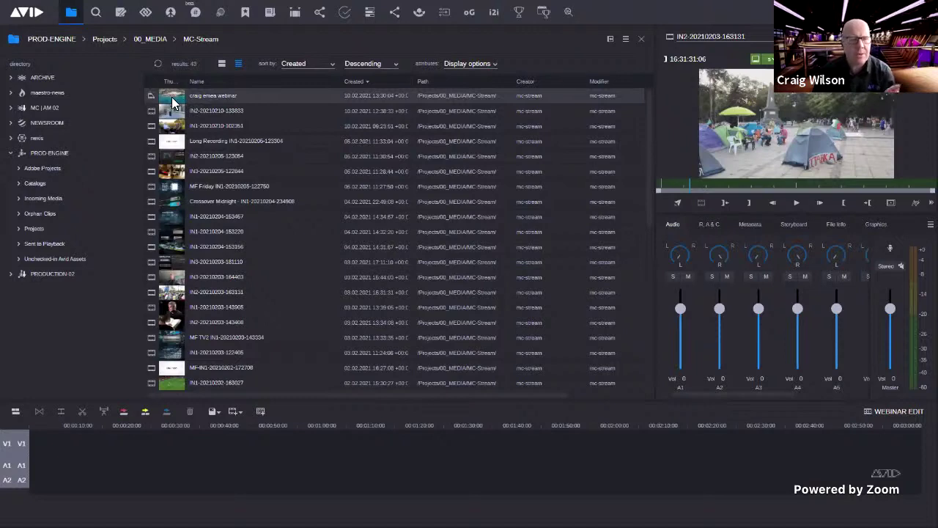
click(173, 101)
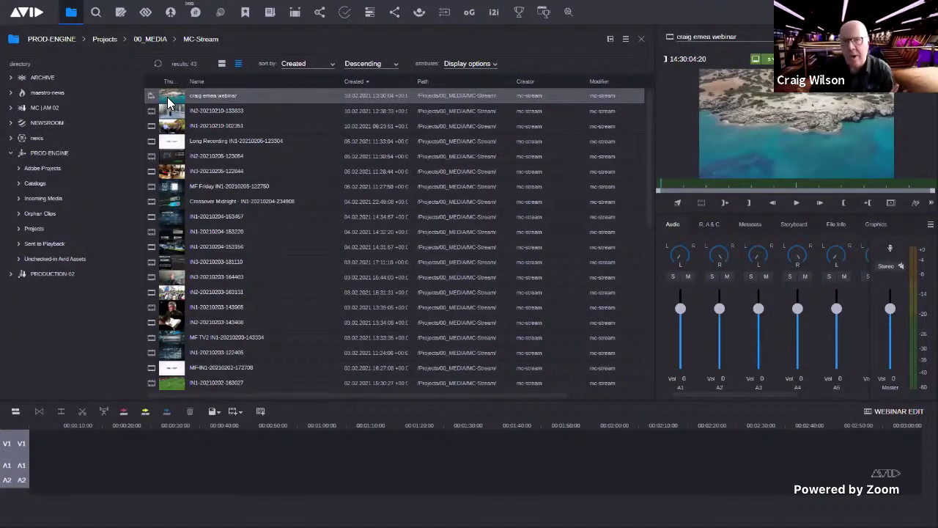
Play the "emea webinar" clip, mark a section of about 9 seconds and edit it into the WEBINAR EDIT sequence
click(798, 205)
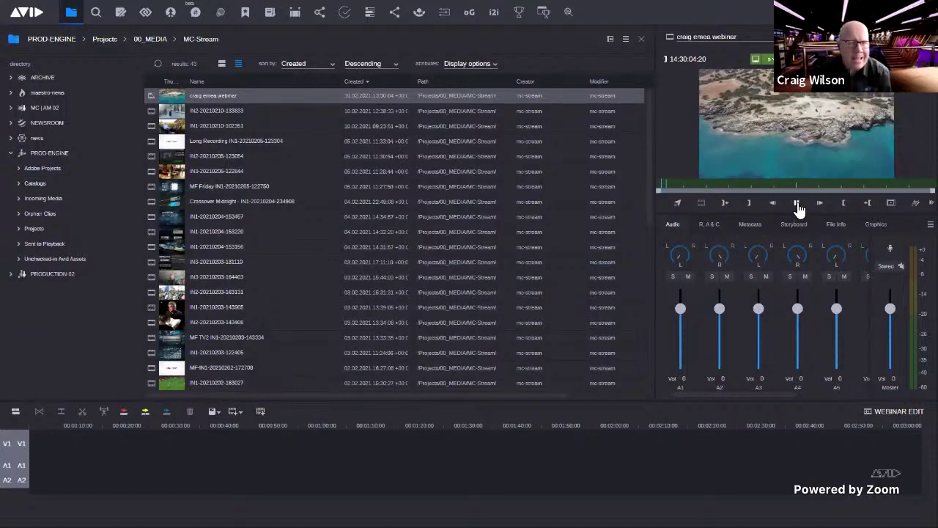
click(797, 205)
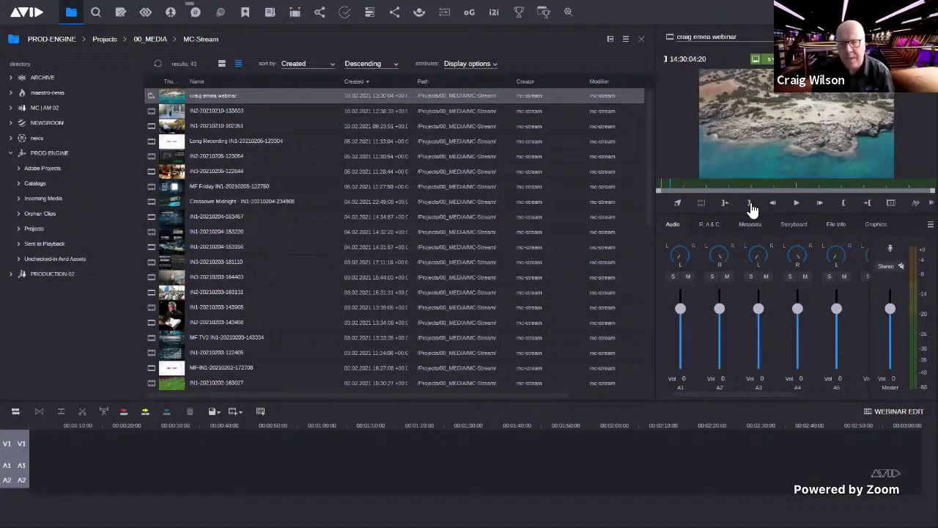
click(797, 207)
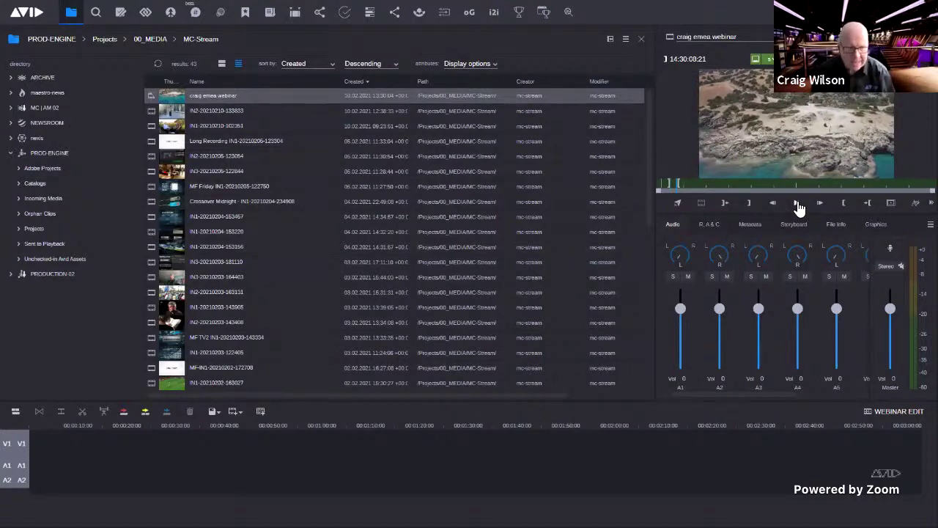
click(797, 203)
key(b)
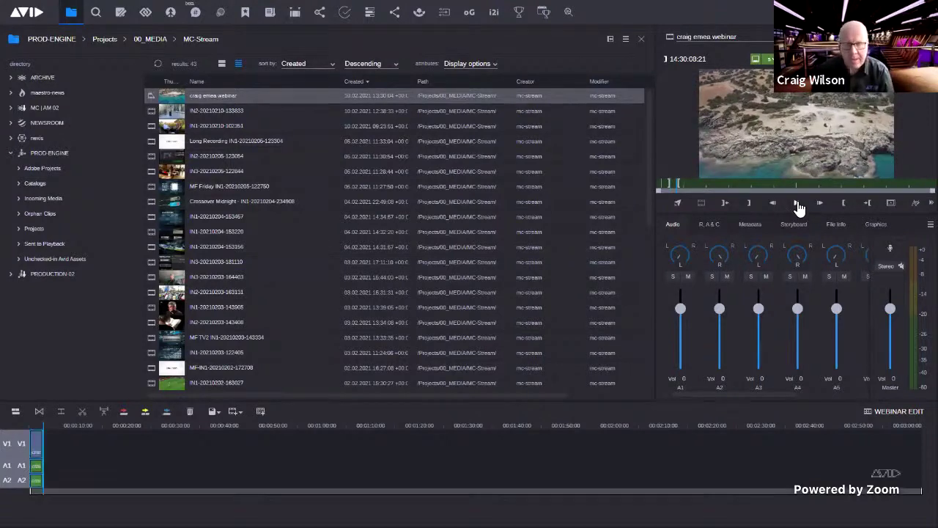
click(71, 453)
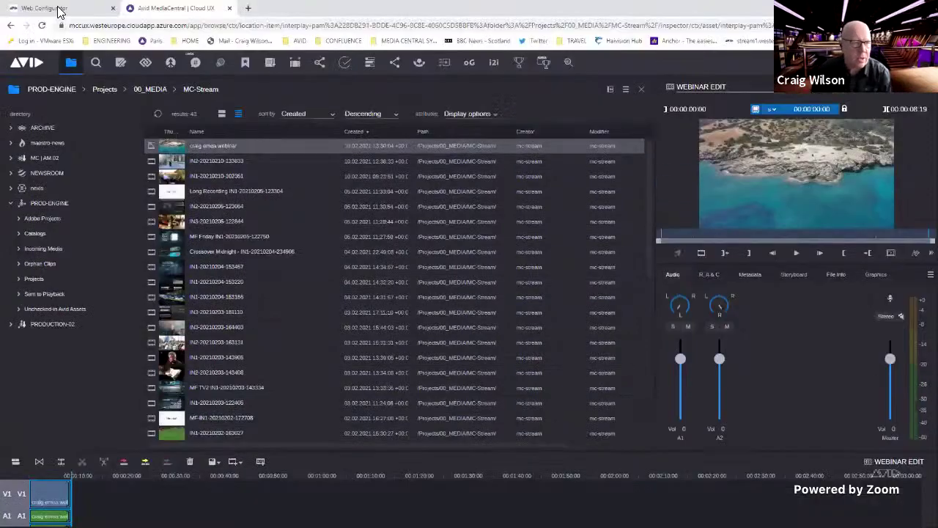
Switch back to the Web Configurator and start a crash recording on IN2
click(59, 9)
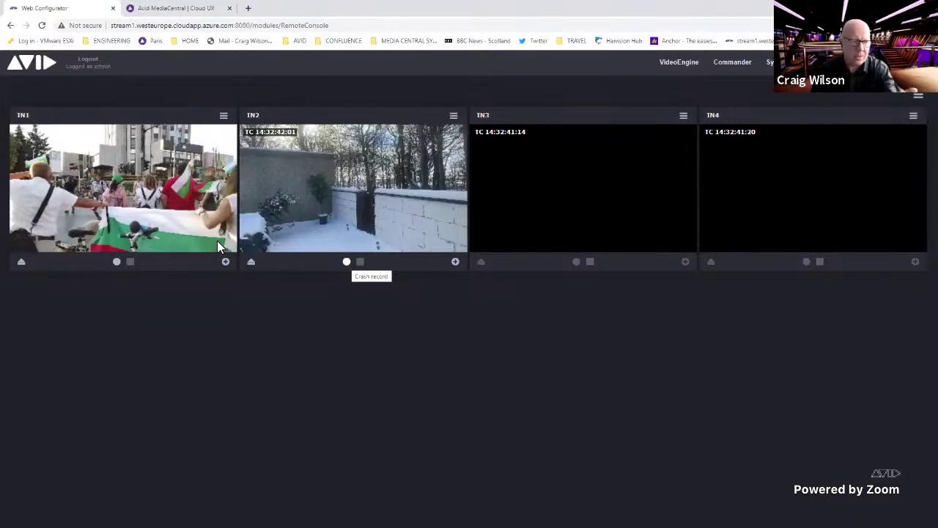
click(347, 262)
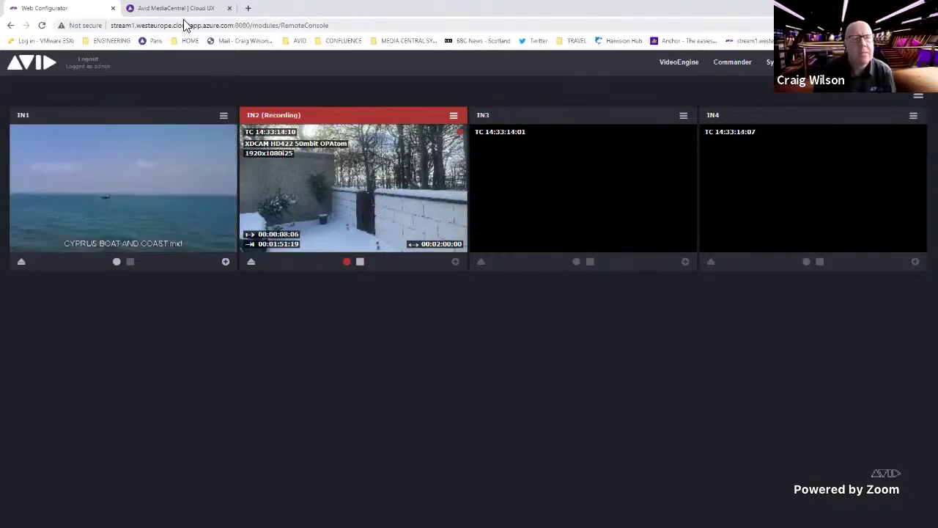
Switch to MediaCentral Cloud UX, refresh the MC-Stream folder and show its assets as large thumbnail cards
key(ctrl+Tab)
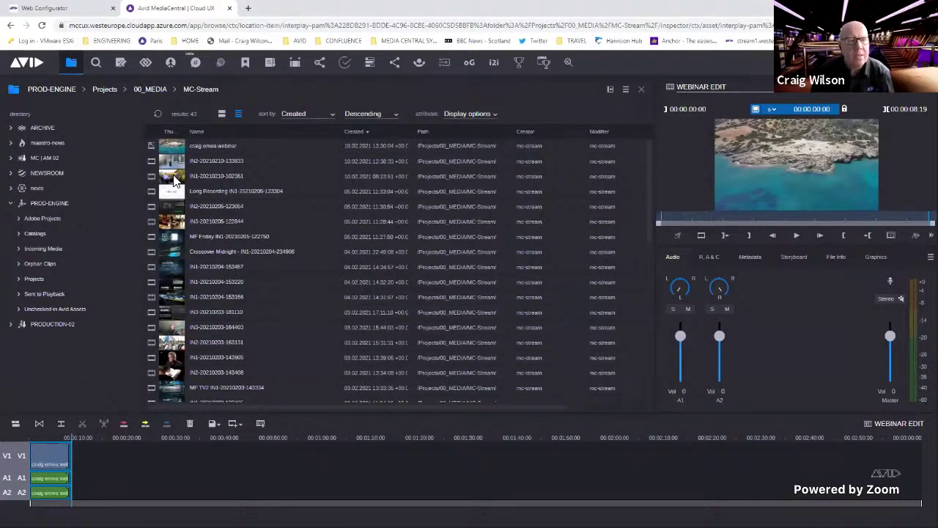
key(F11)
click(157, 65)
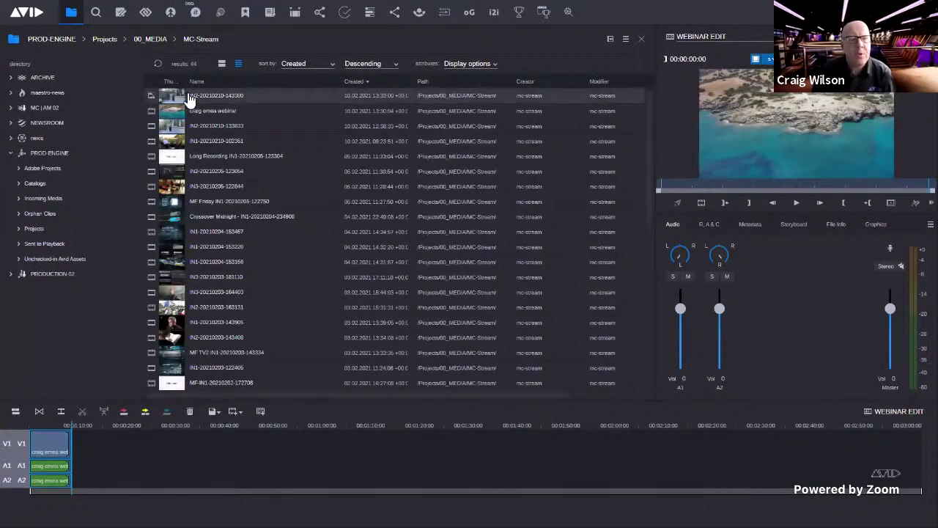
click(222, 65)
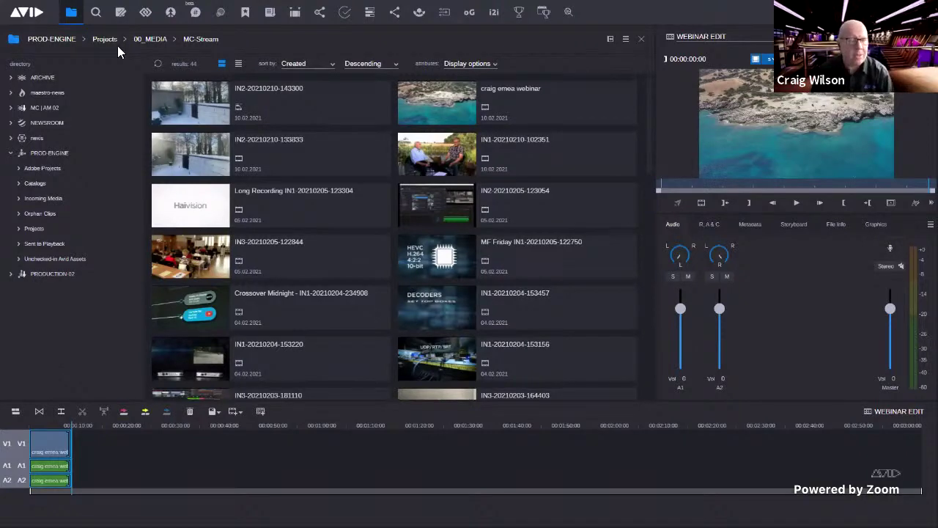
Return to the Web Configurator in full screen and clear IN2's routing by routing it with template None and no stream address
key(F11)
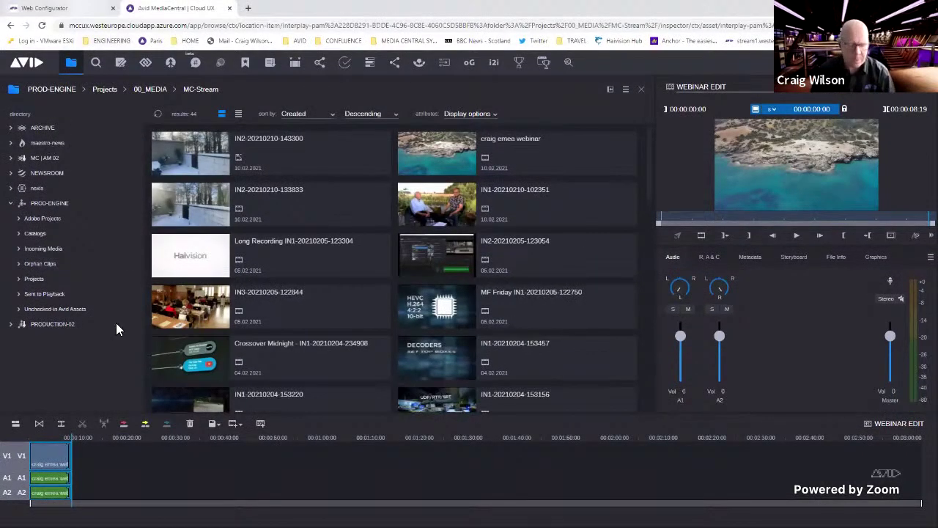
key(ctrl+shift+Tab)
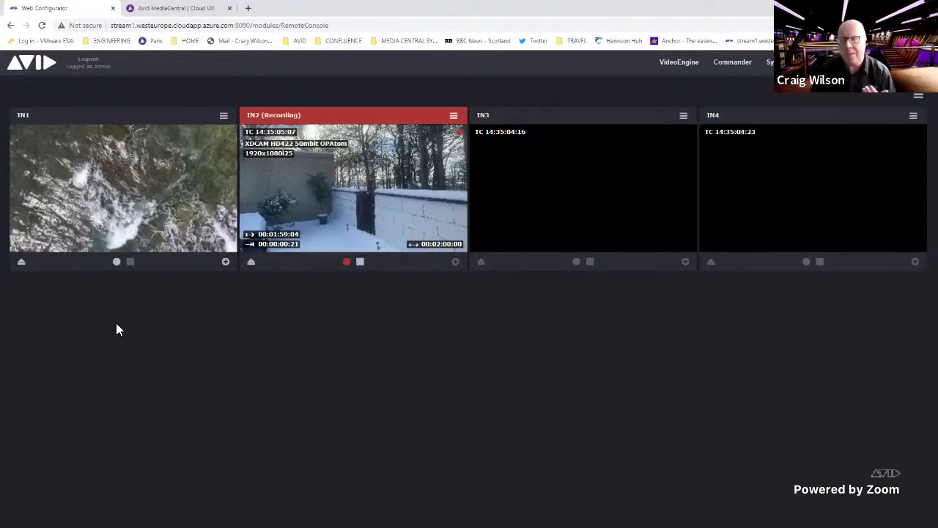
key(F11)
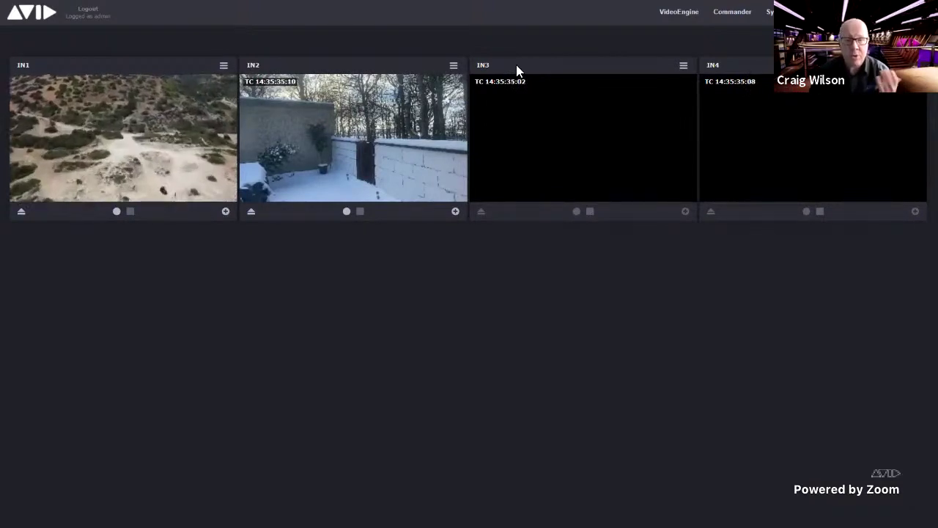
click(454, 65)
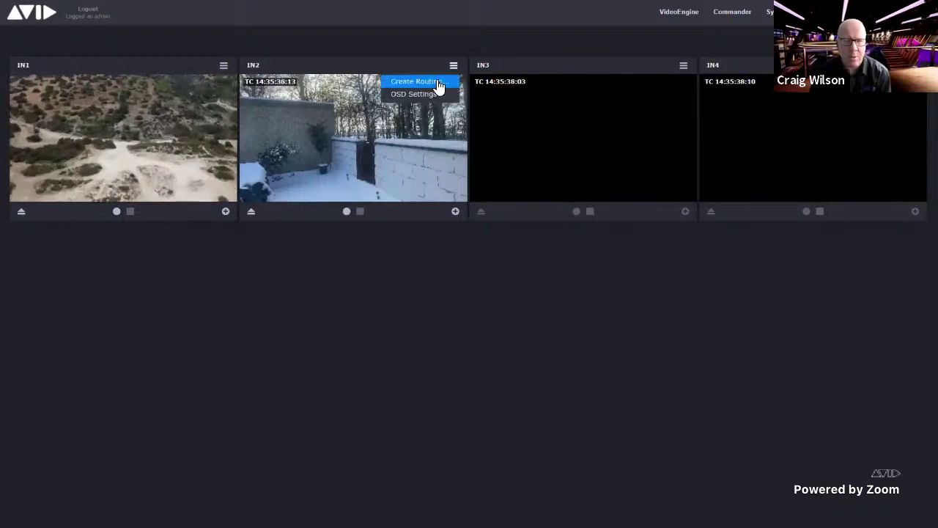
click(438, 83)
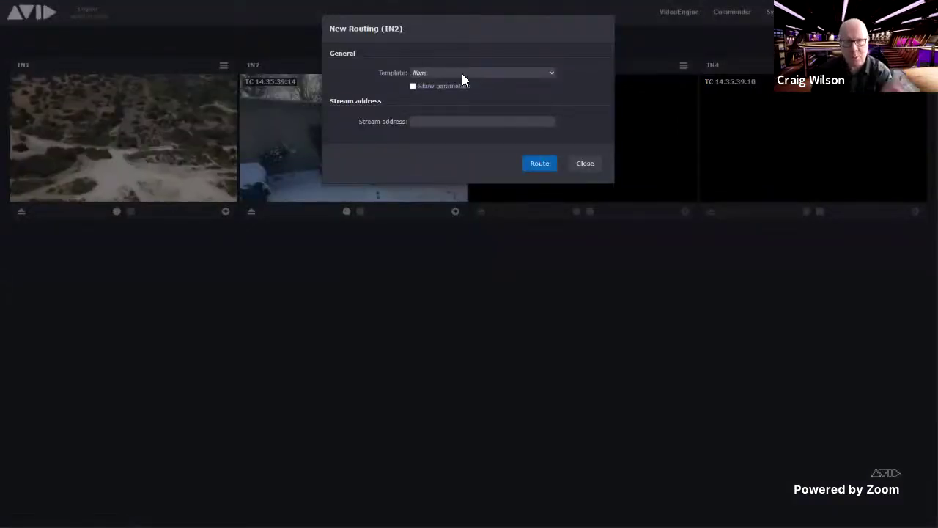
click(539, 165)
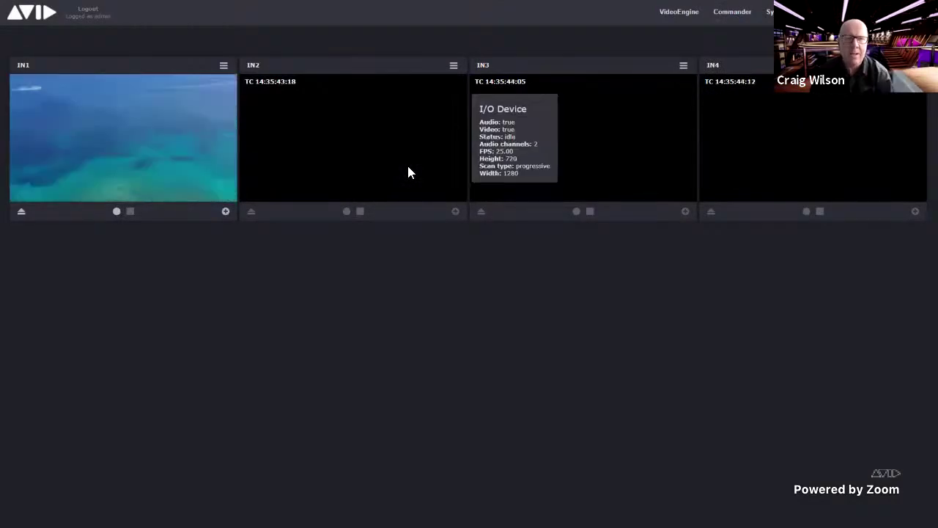
Create a new routing for IN2 using the presenter's Haivision Play Pro template
click(453, 70)
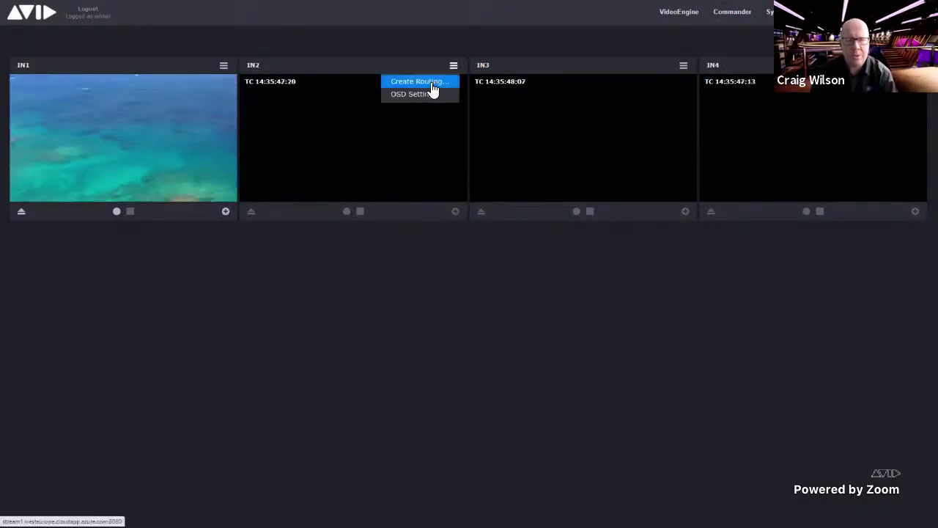
click(433, 82)
click(491, 72)
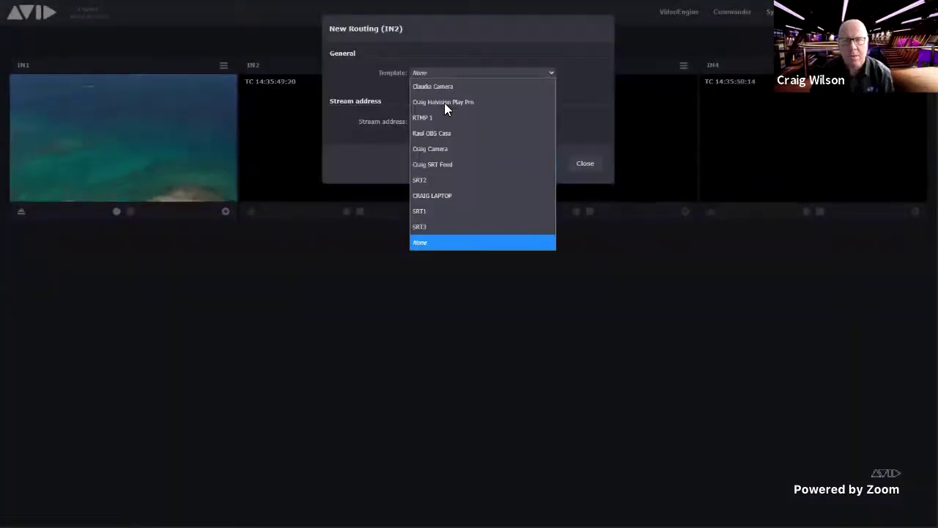
click(444, 103)
click(540, 170)
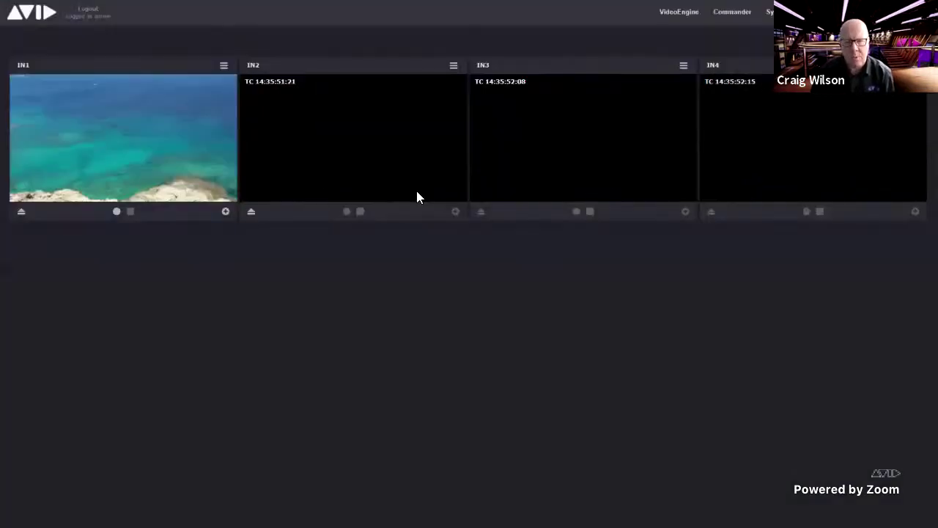